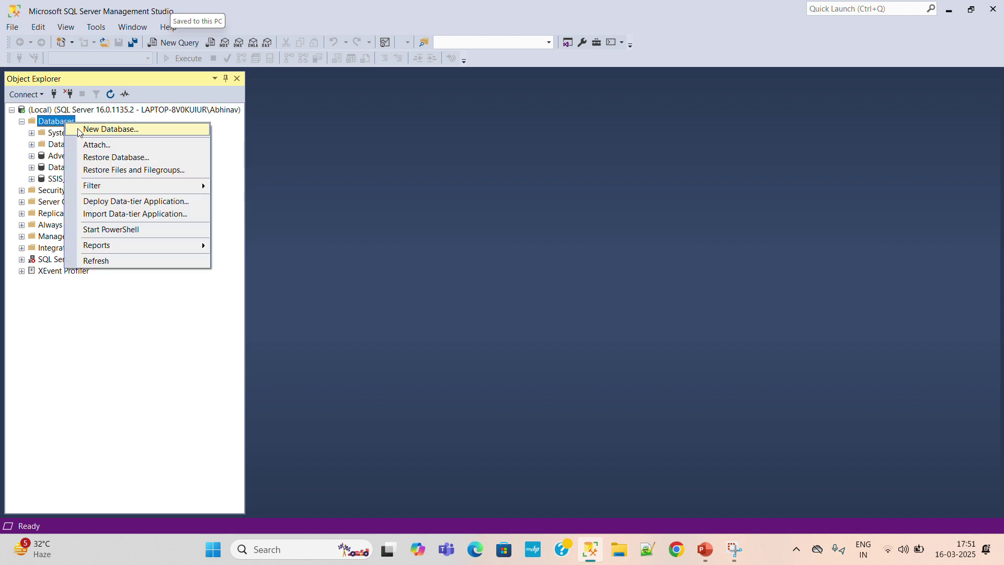
Create a new database named ABKCHO with the default owner and file settings.
click(167, 127)
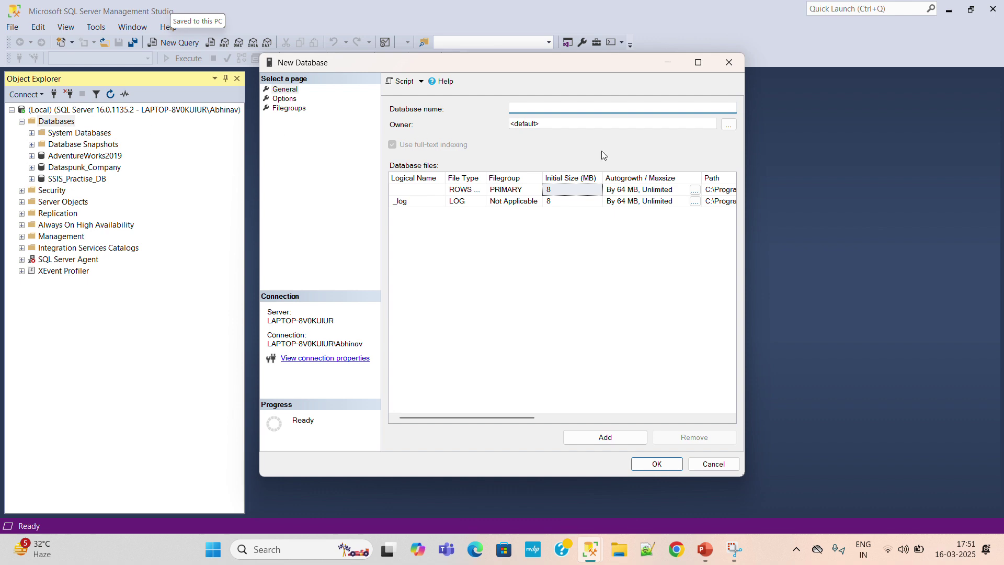
click(712, 464)
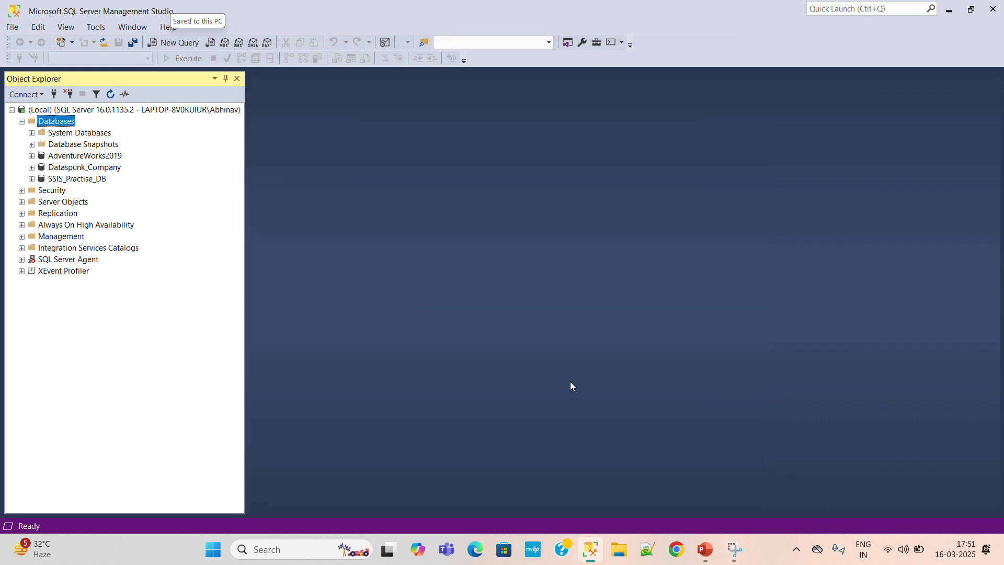
right_click(55, 122)
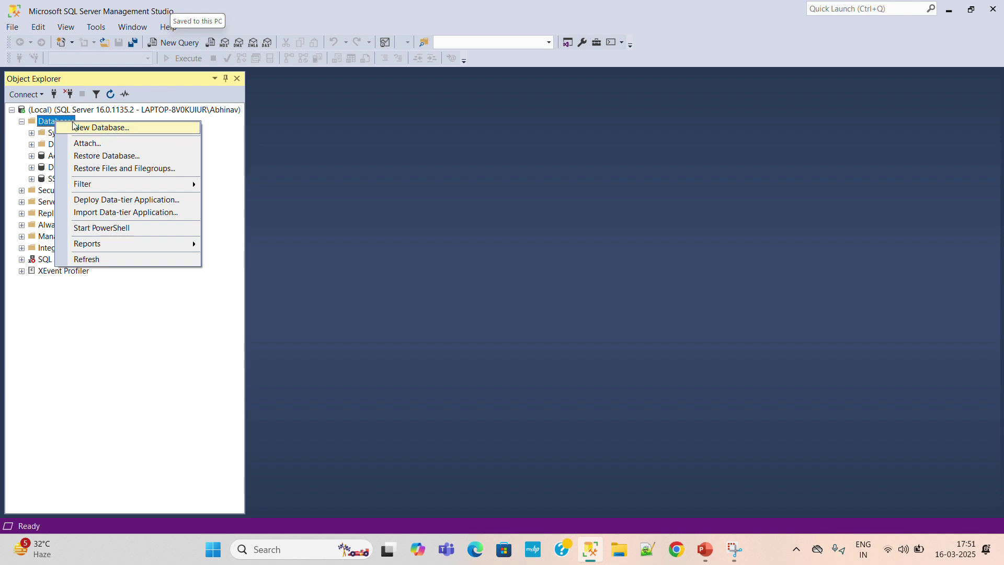
click(140, 133)
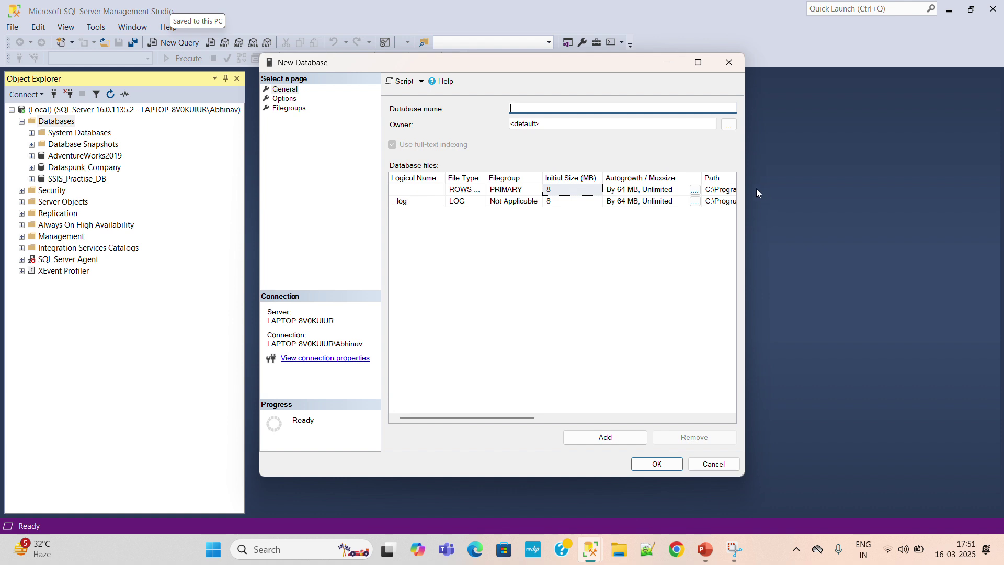
text(ABKCHO)
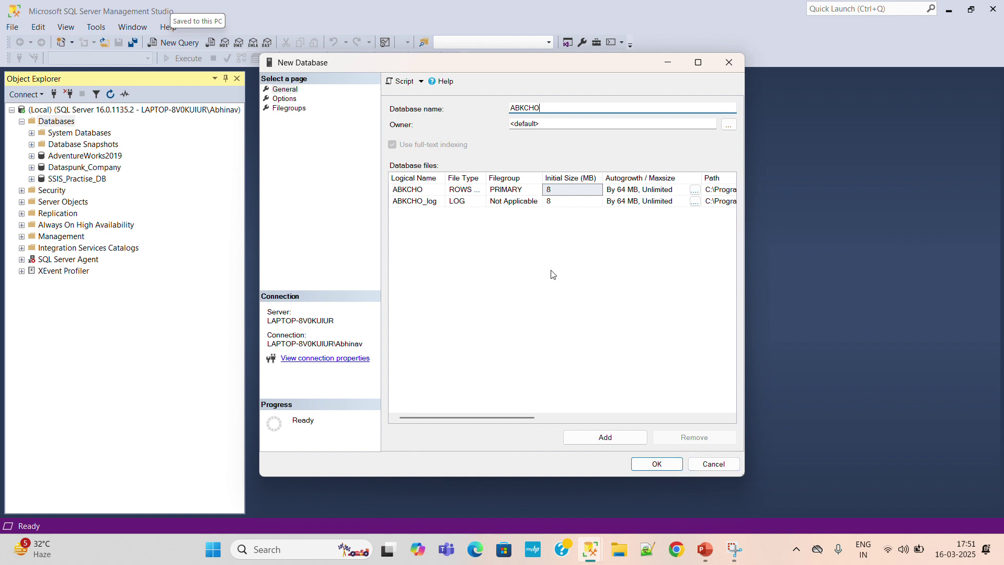
click(656, 464)
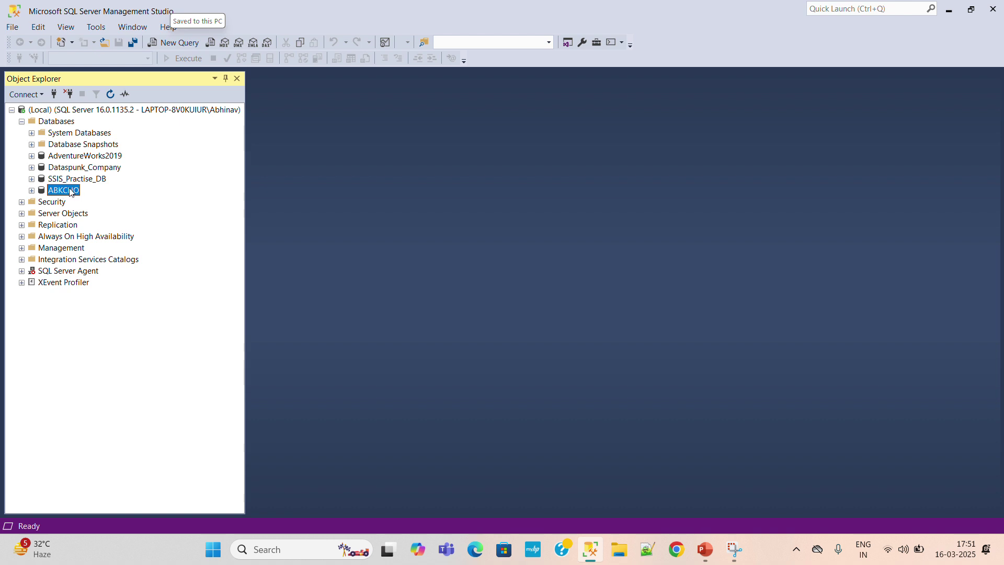
Start designing a new standard table in the ABKCHO database.
click(32, 190)
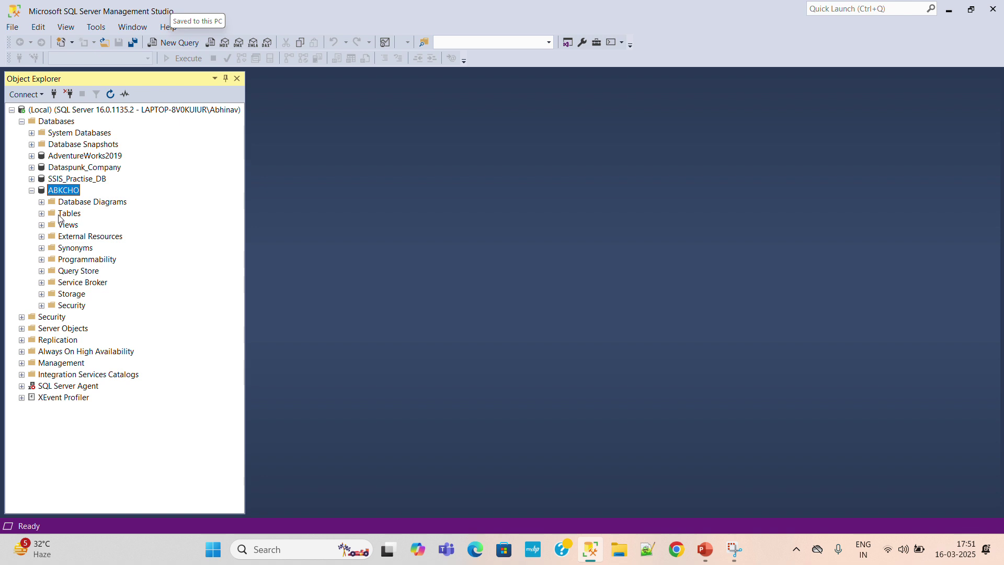
click(42, 214)
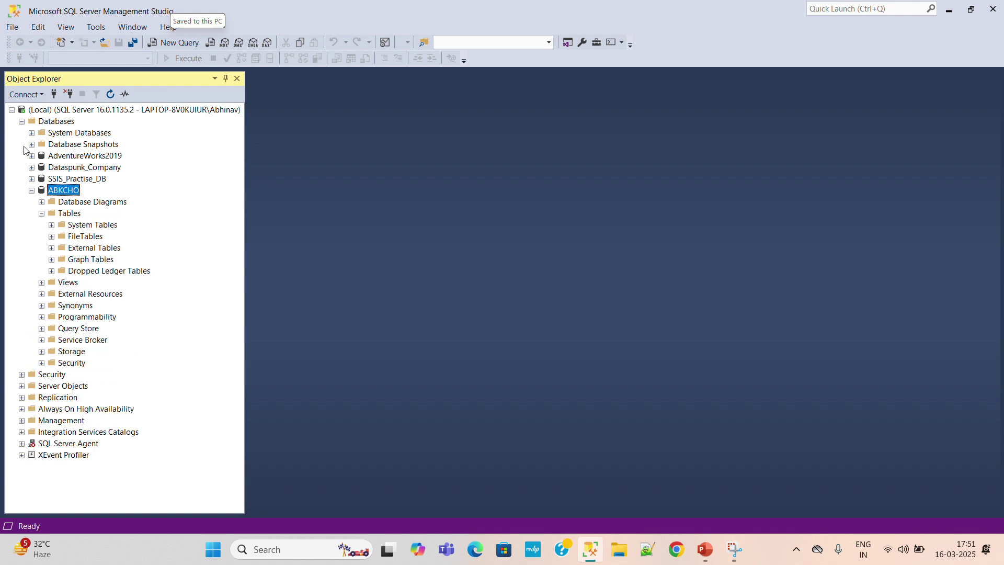
right_click(68, 214)
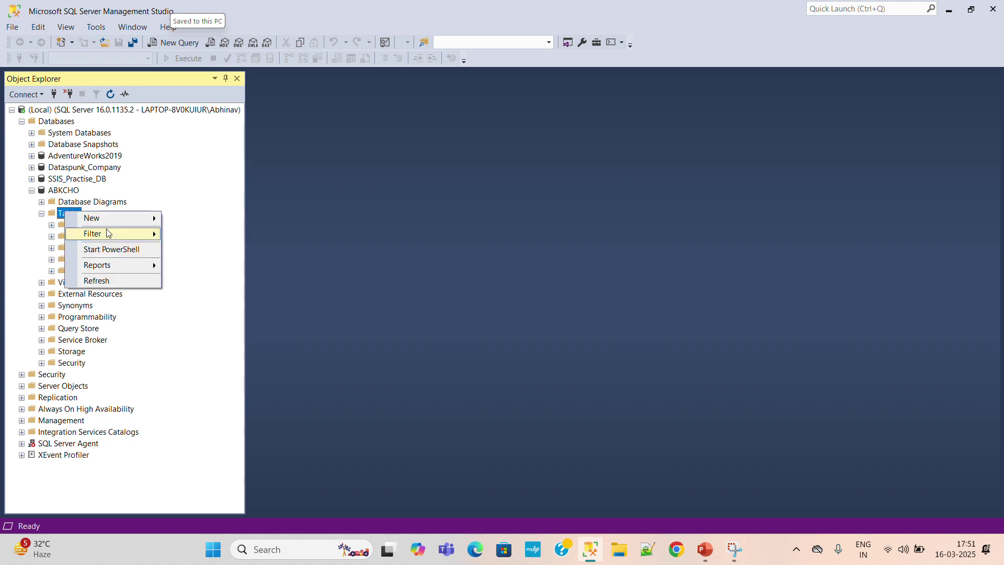
mouse_move(117, 239)
mouse_move(127, 218)
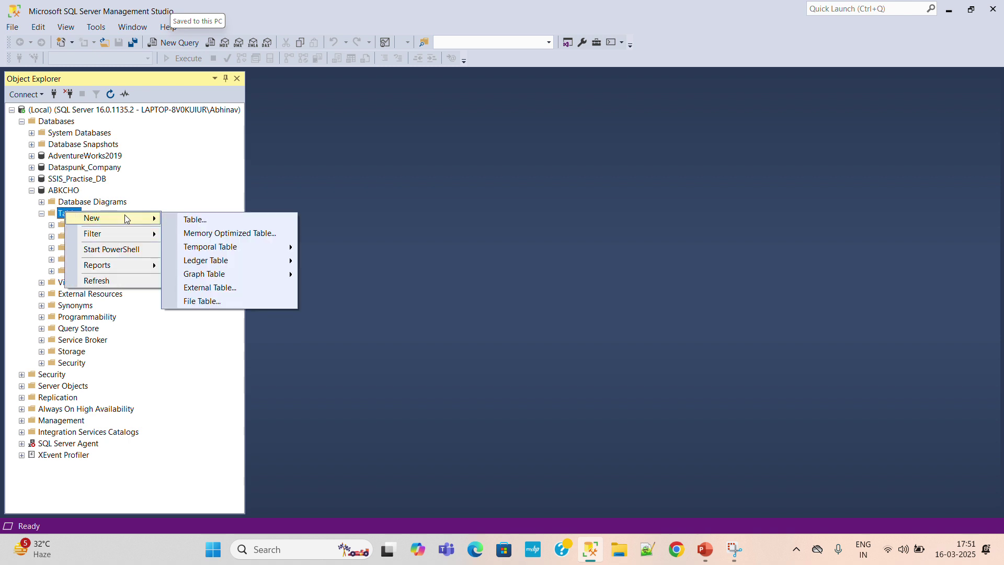
click(194, 221)
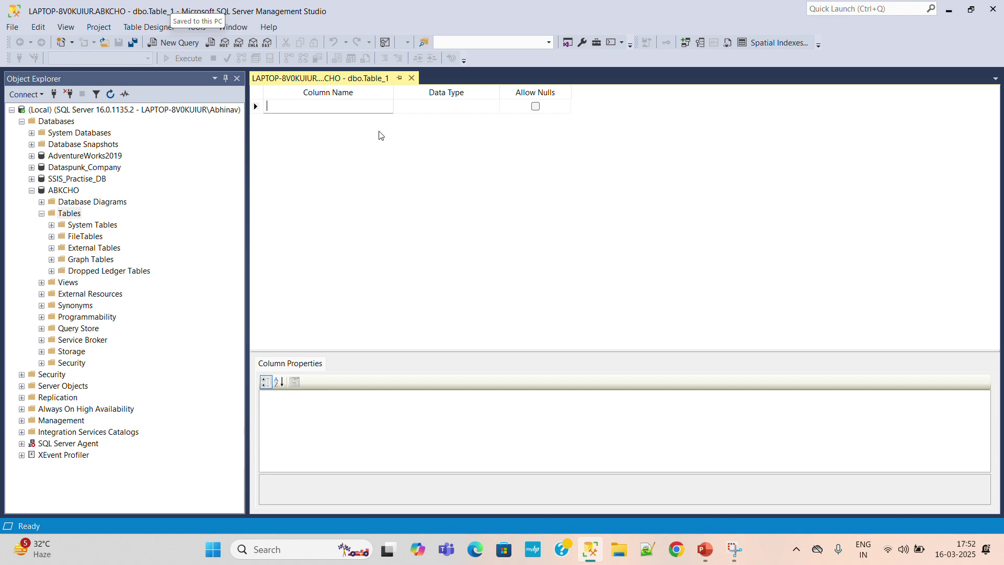
Add an EmployeeId column of type int and set it as the table's primary key.
text(EmployeeId)
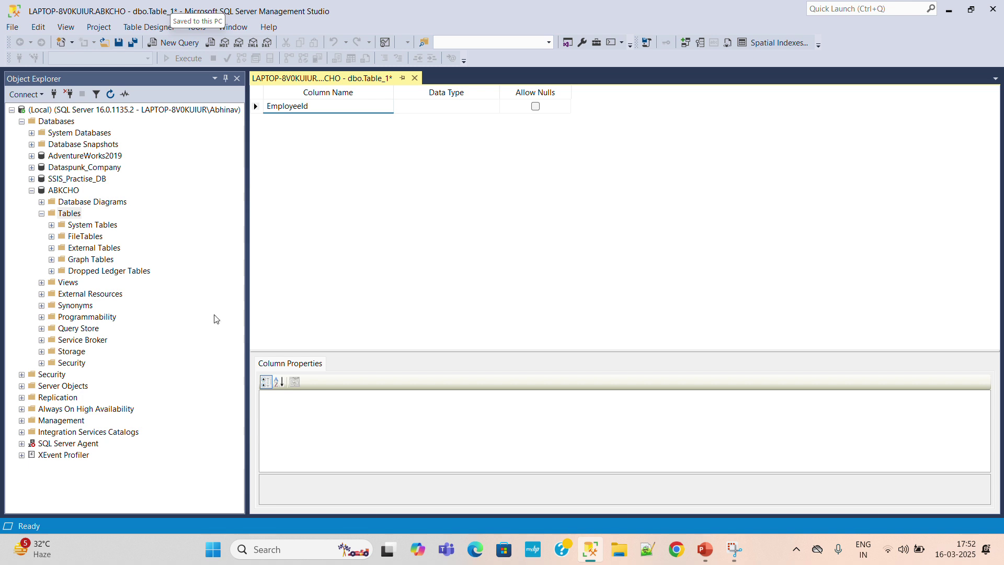
click(444, 106)
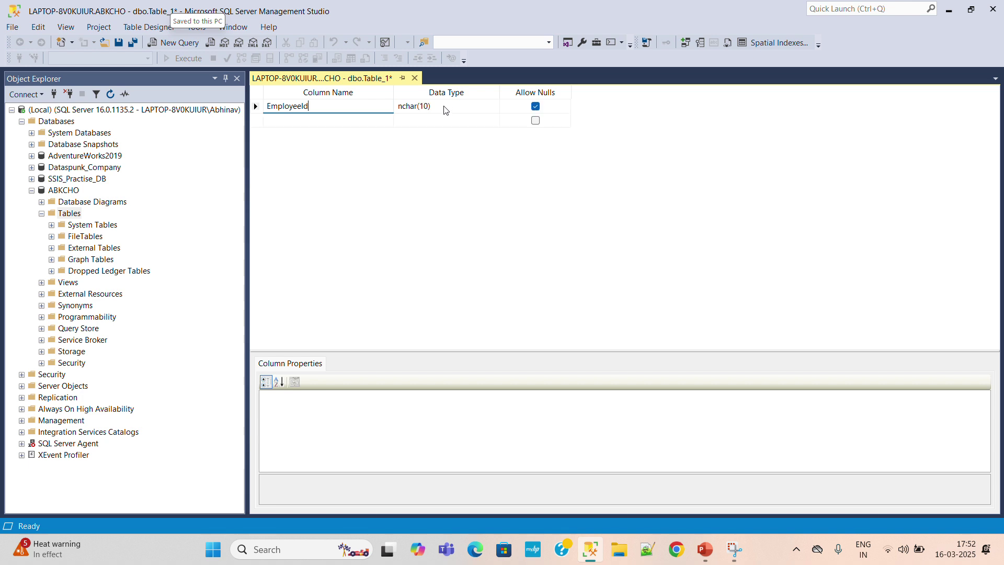
text(int)
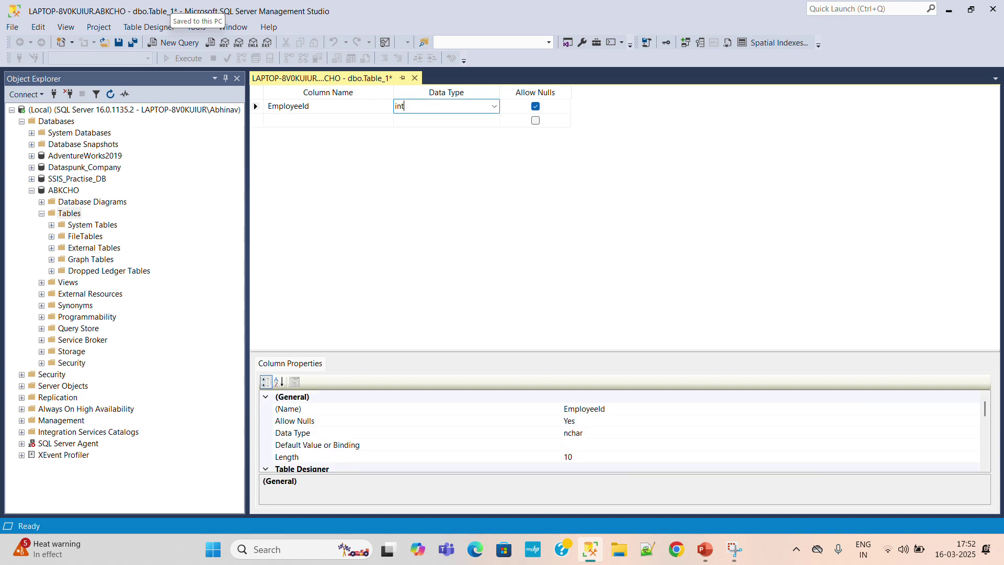
right_click(256, 106)
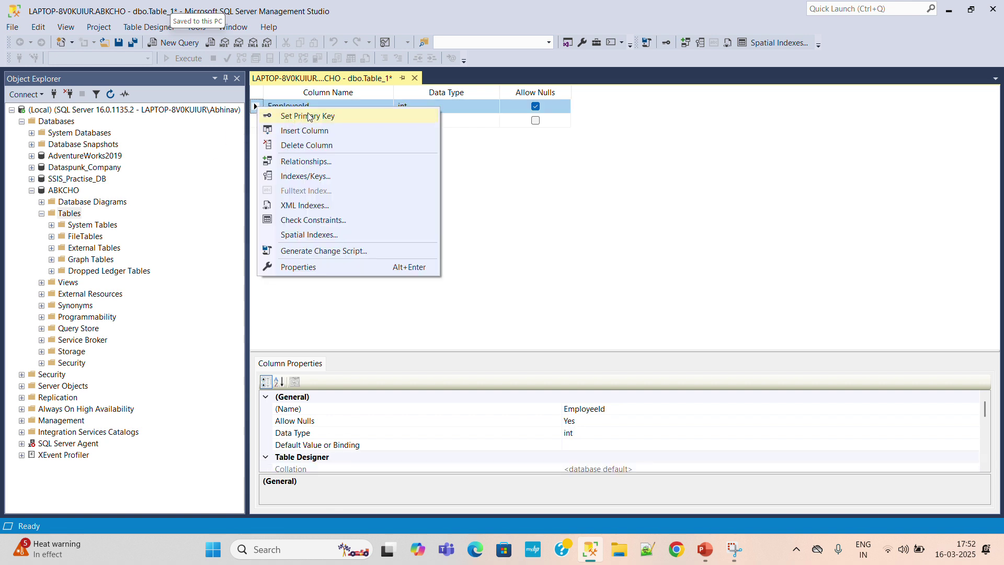
click(310, 116)
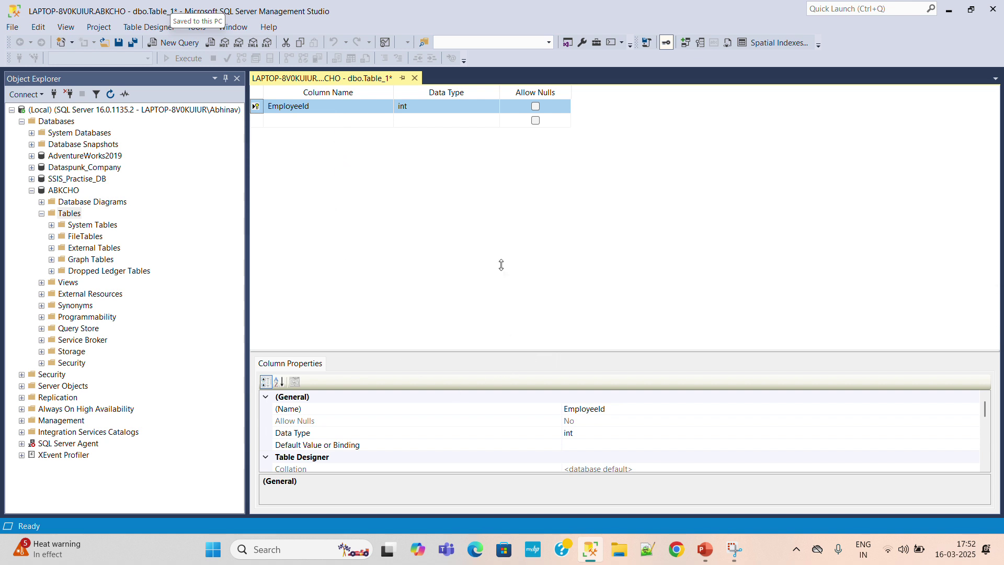
Make EmployeeId an identity column by setting Is Identity to Yes in its identity specification.
drag(501, 265, 497, 230)
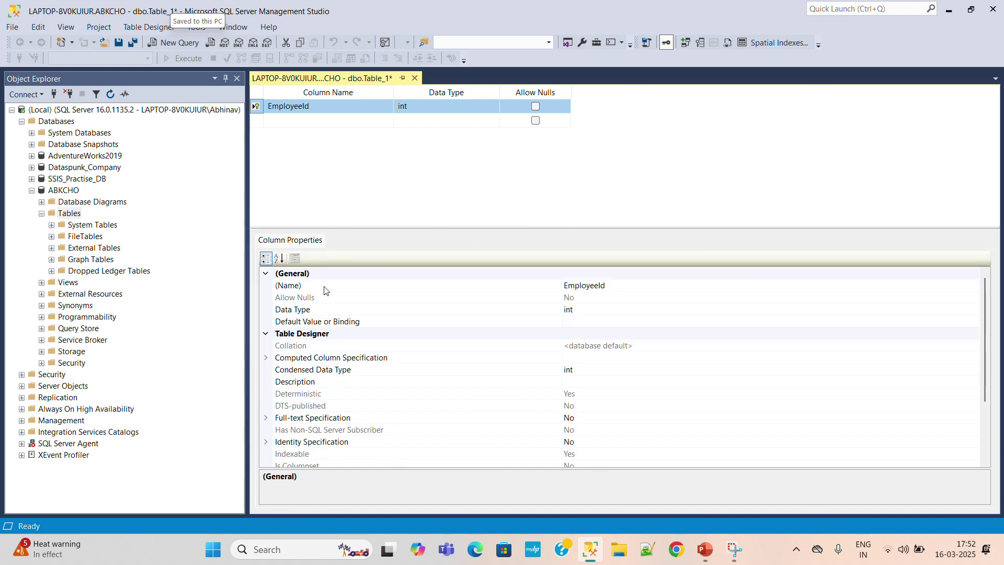
scroll(437, 334, down, 1)
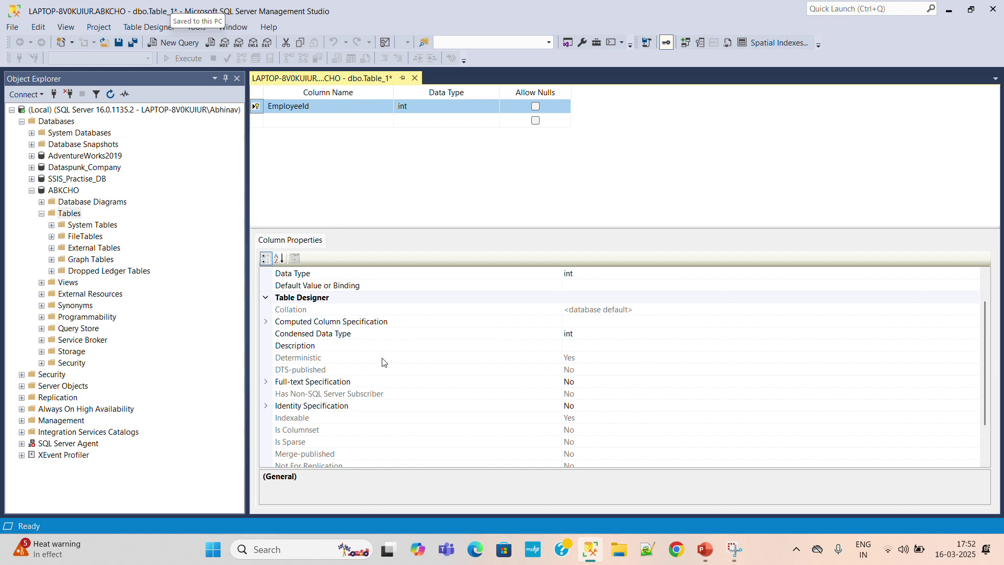
click(265, 408)
click(266, 406)
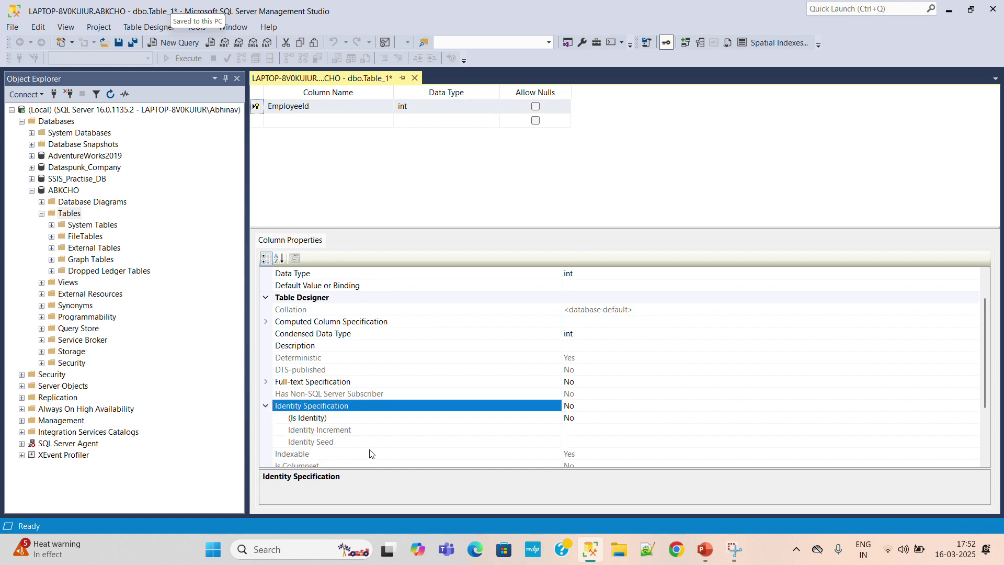
scroll(372, 454, down, 1)
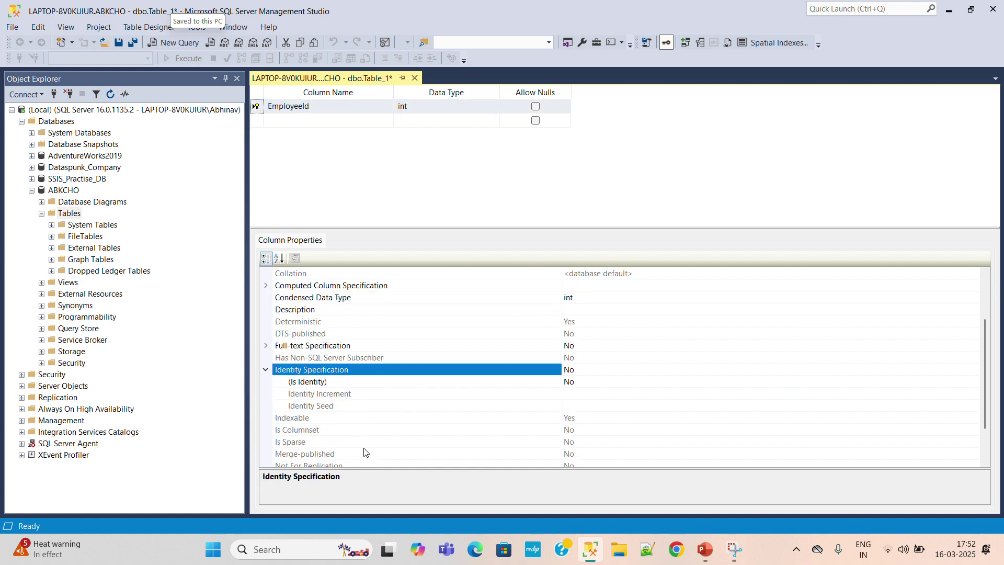
click(343, 386)
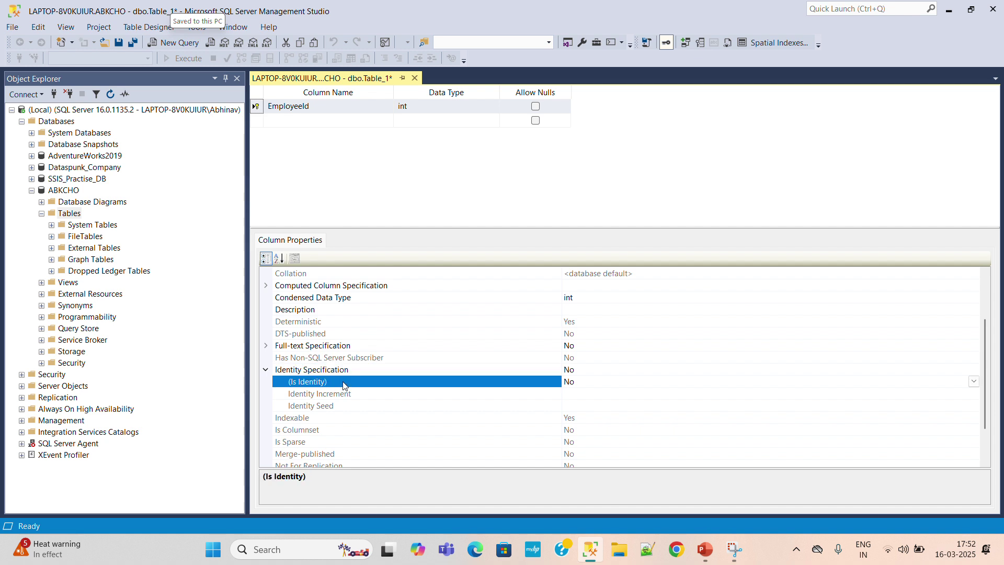
click(574, 382)
key(BackSpace)
key(BackSpace)
text(YE)
click(593, 398)
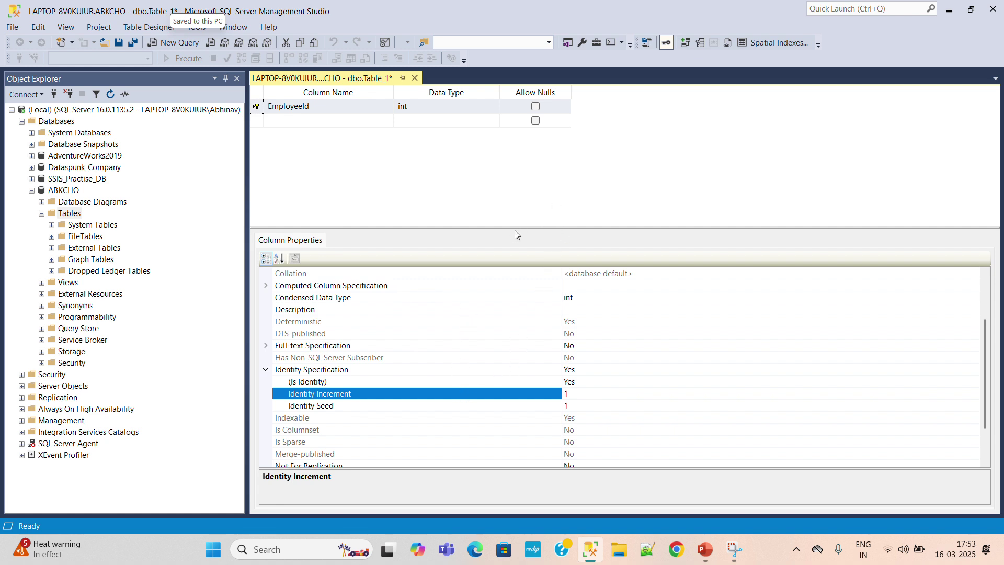
click(535, 175)
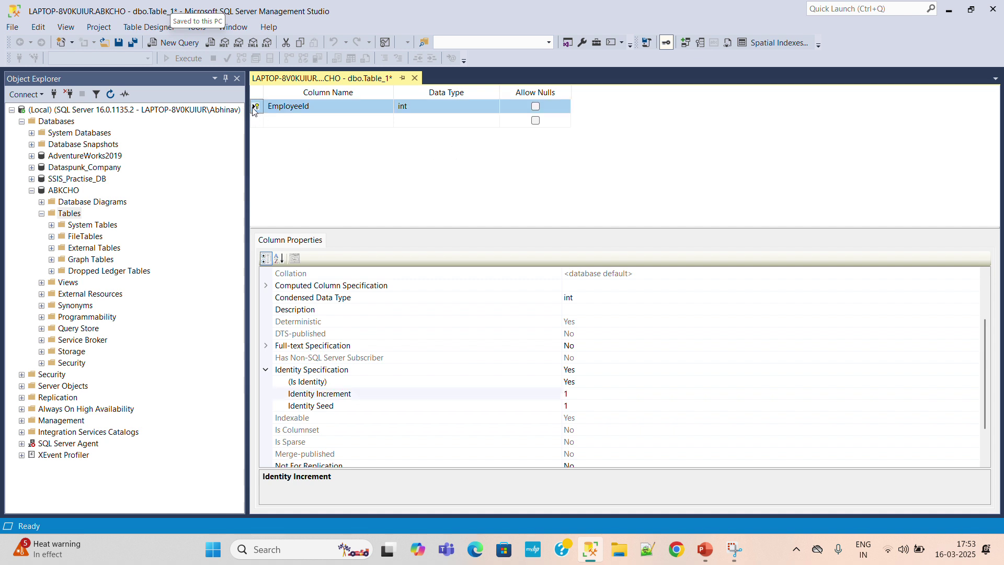
Add an EmployeeName column with the data type varchar(50).
click(290, 118)
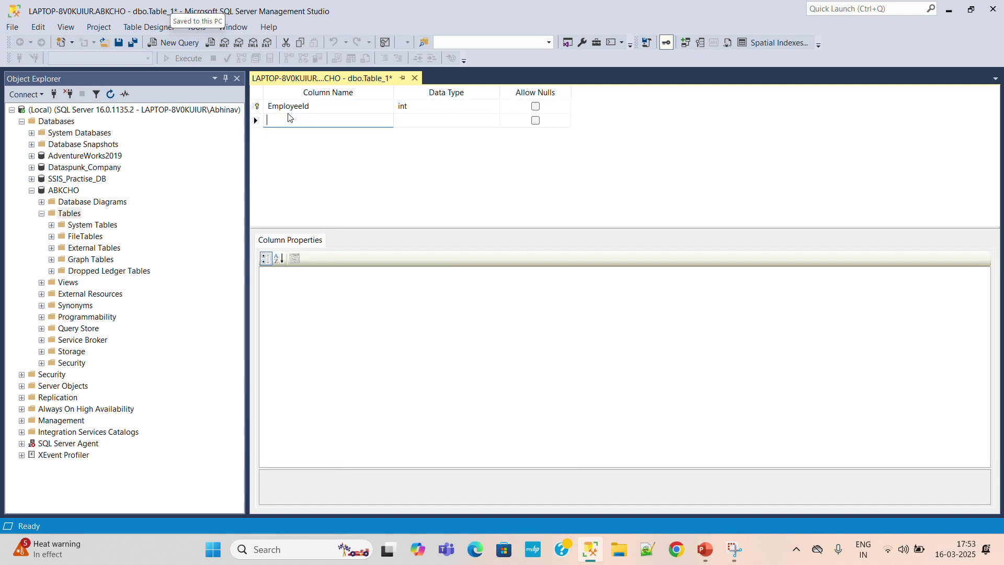
text(e)
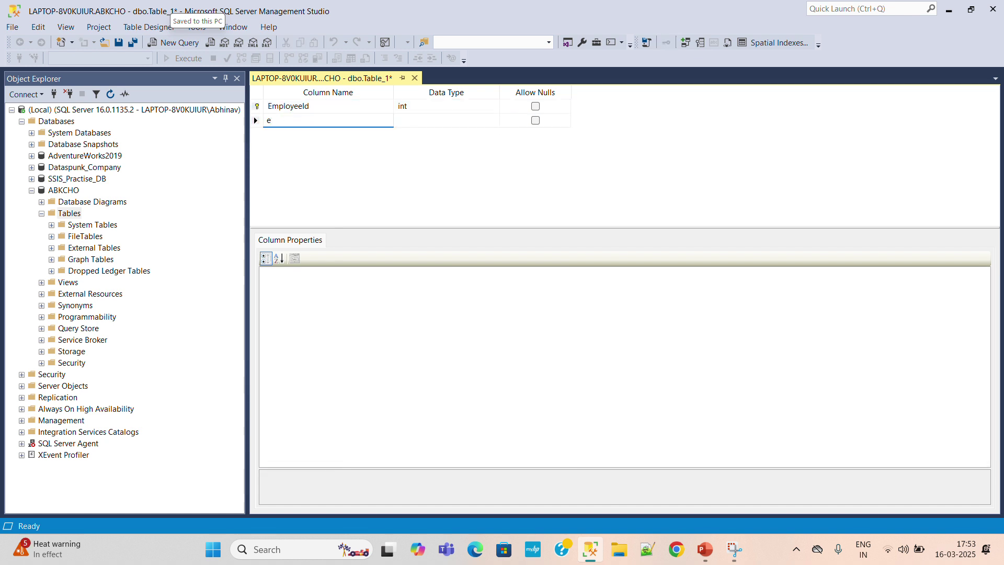
text(M)
key(BackSpace)
text(mployeeName)
key(Tab)
text(var)
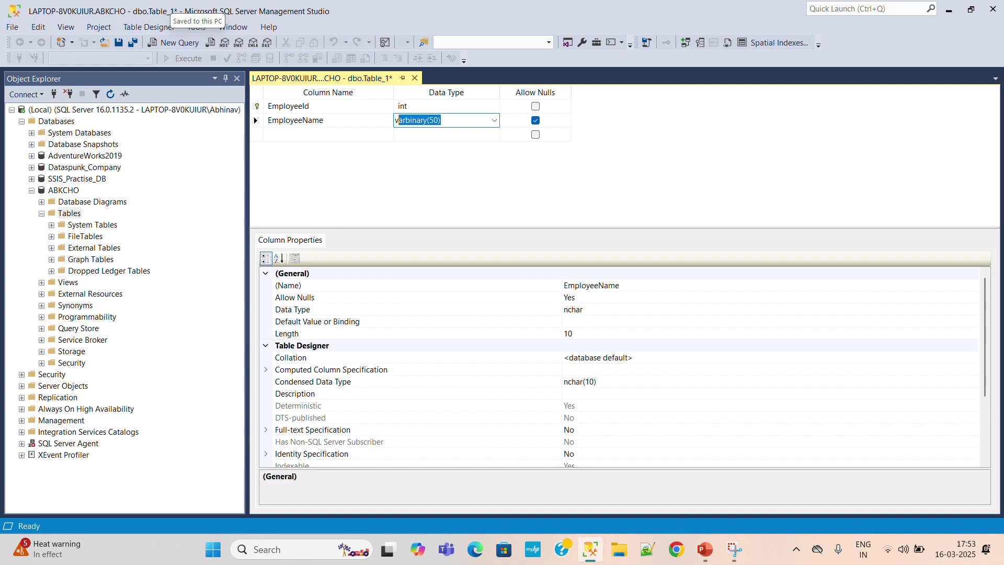
text(char)
key(End)
Add a DepartmentID column of type int and disallow nulls for both EmployeeName and DepartmentID.
click(291, 135)
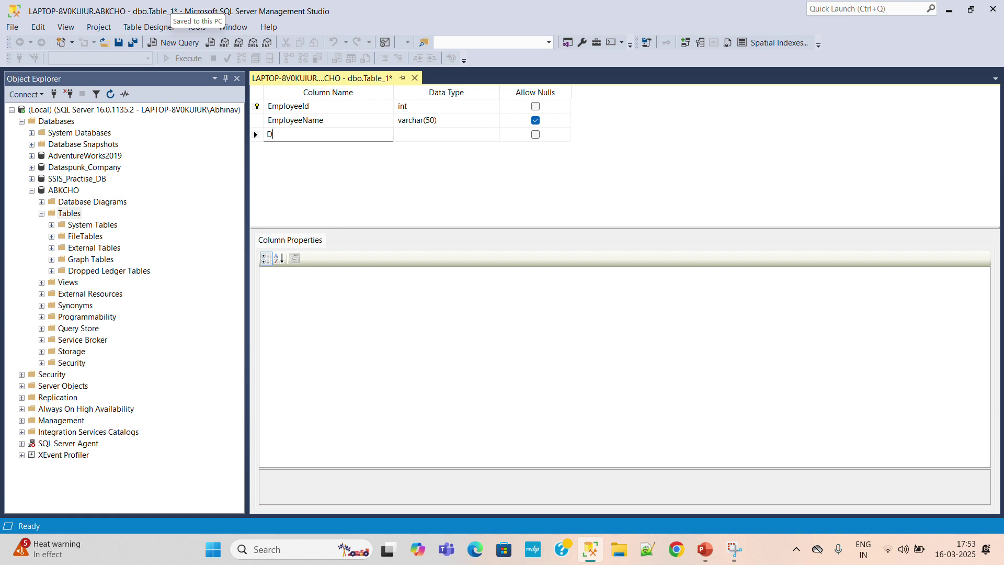
text(DepartmentID)
click(422, 134)
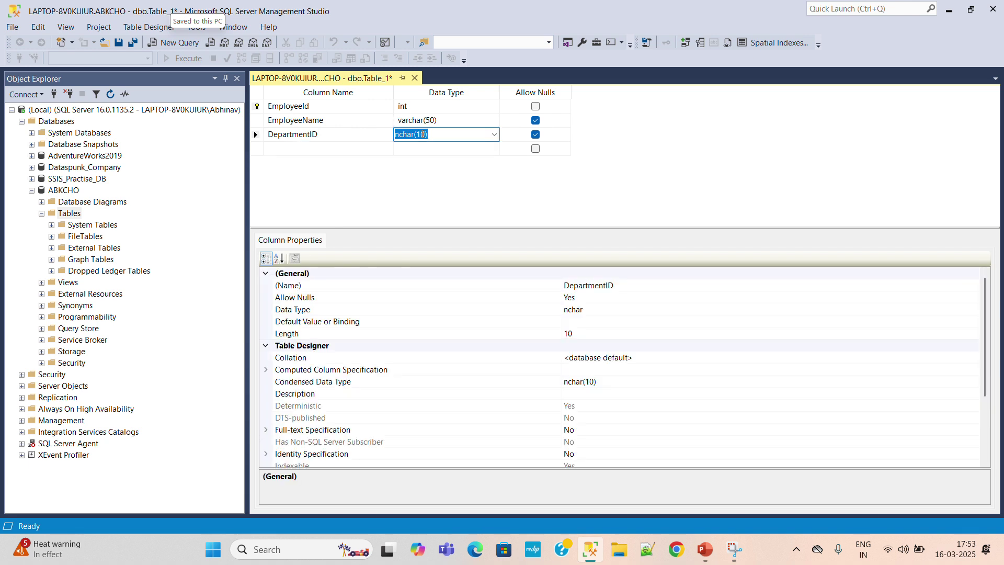
text(int)
click(536, 122)
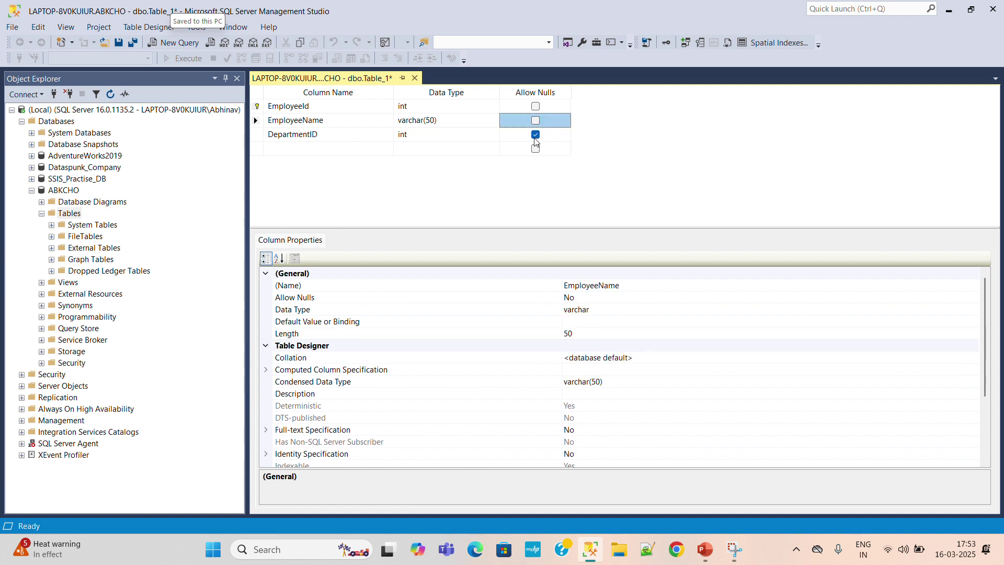
click(536, 136)
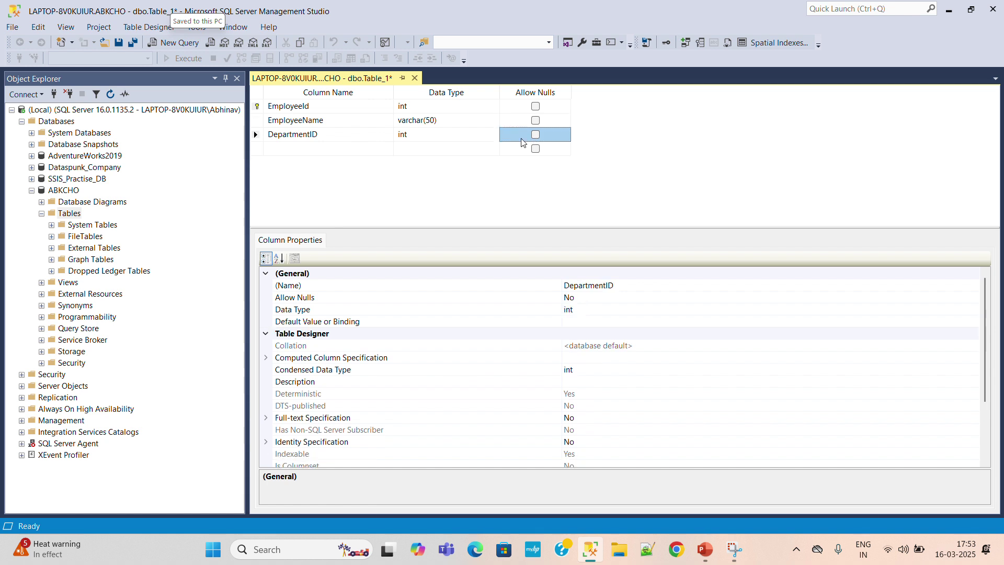
Add an EmployeeSalary column of type int below DepartmentID.
click(290, 149)
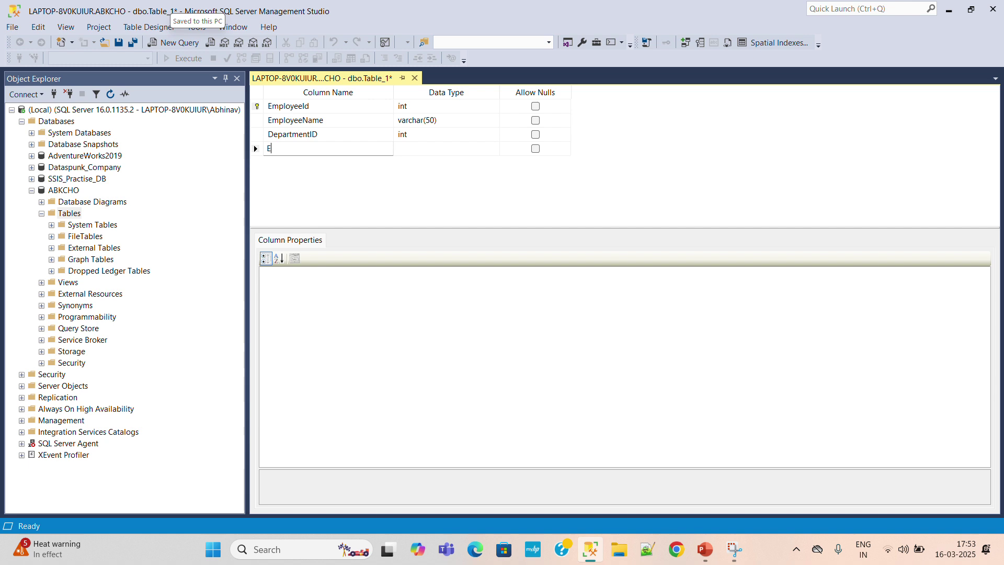
text(EmployeeSalary)
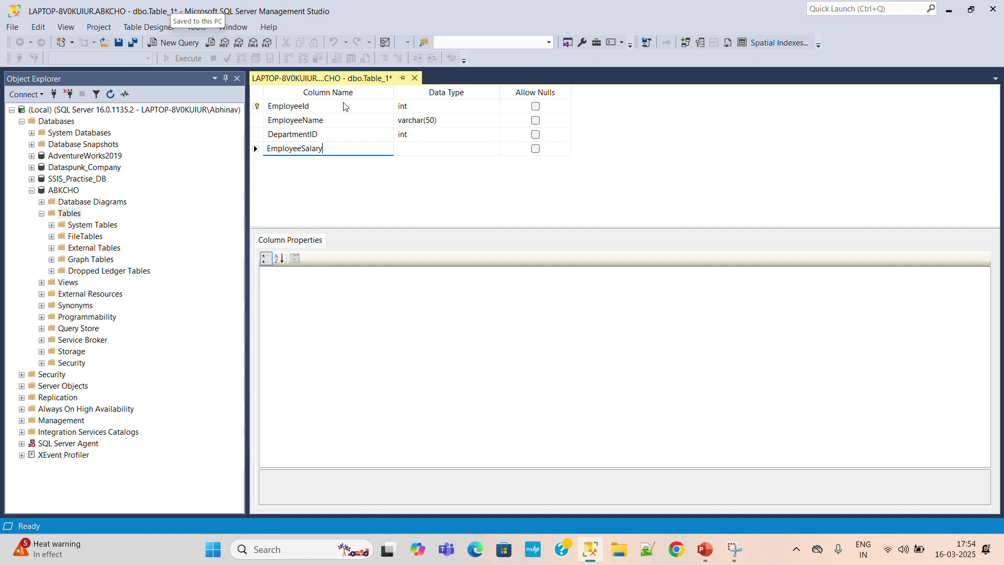
click(463, 147)
text(i)
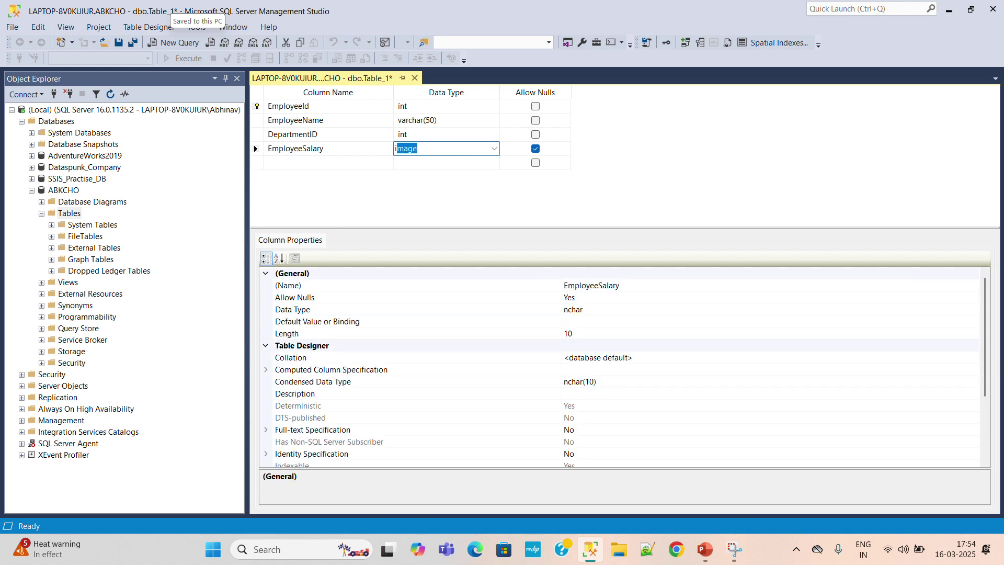
text(nt)
Save the new table under the name Employees and close its design window.
right_click(341, 79)
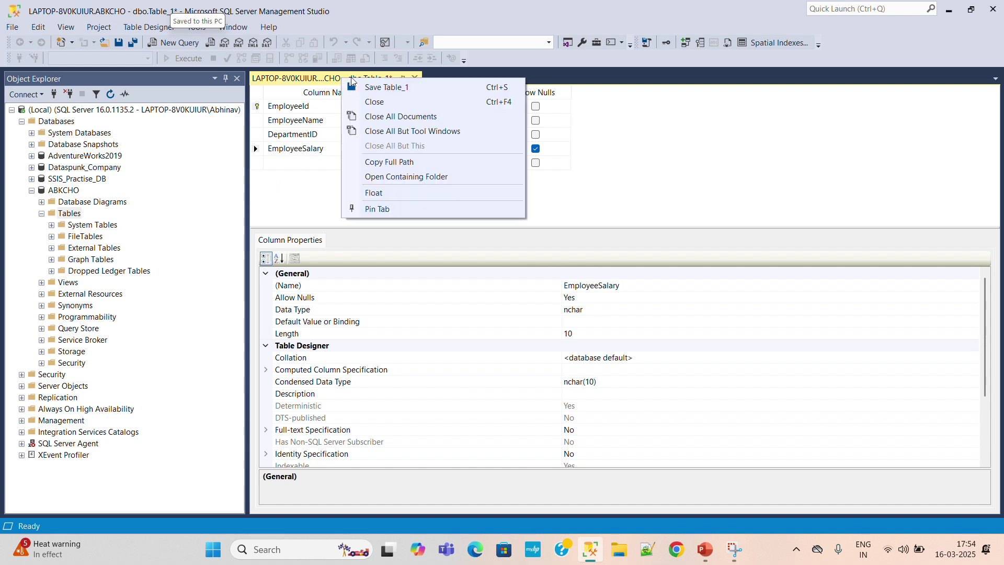
click(389, 88)
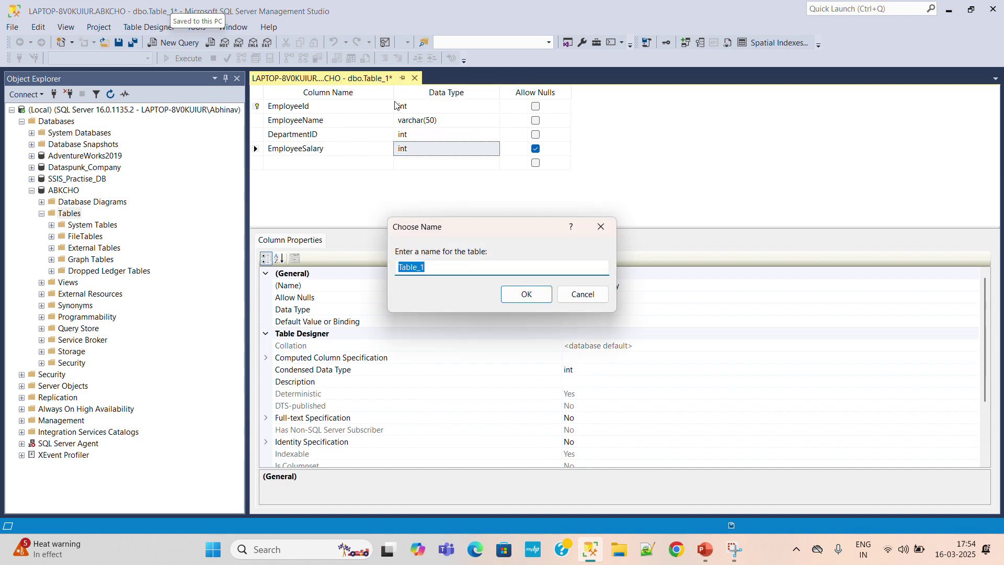
text(Em)
text(plo)
key(BackSpace)
text(loyees)
click(524, 295)
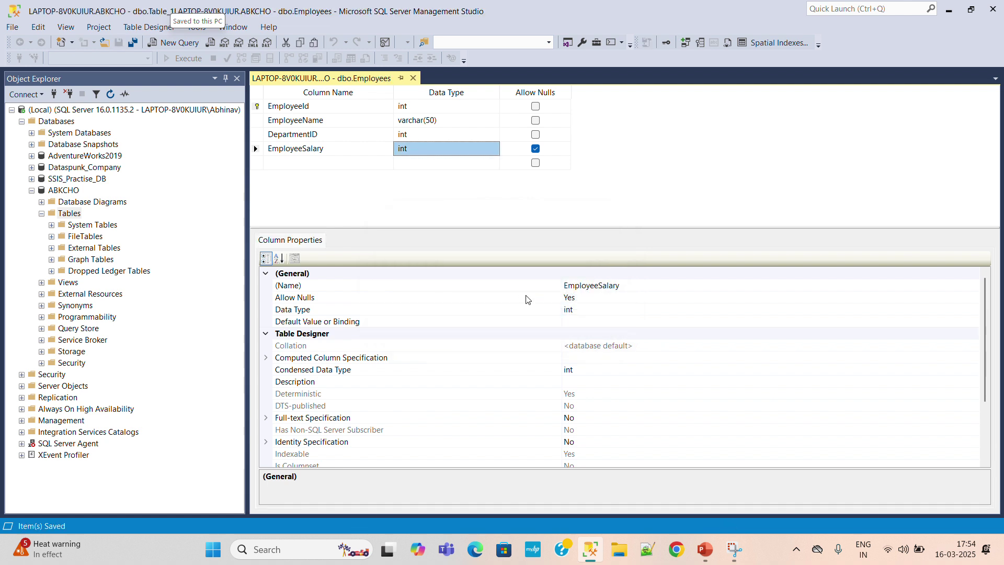
click(413, 78)
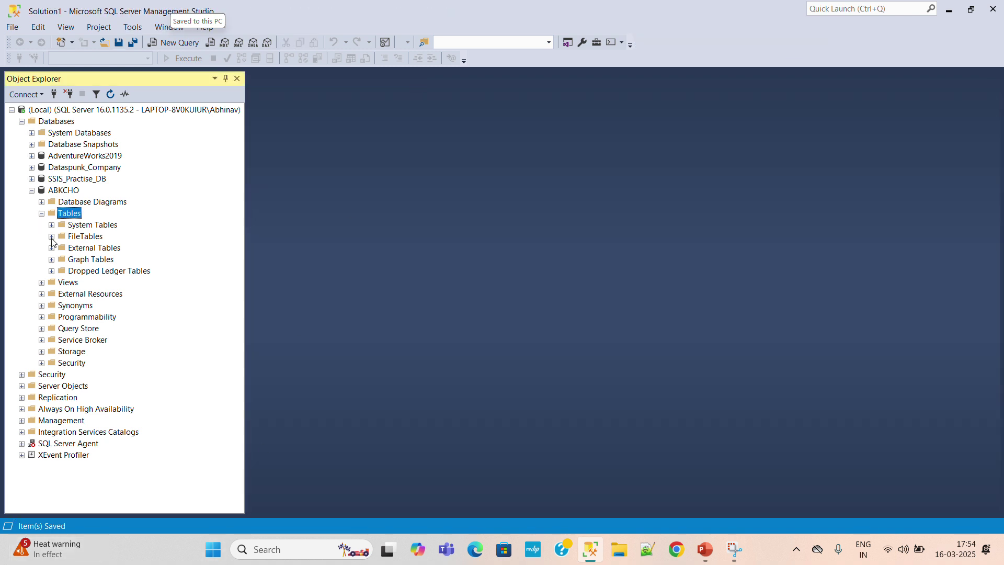
Refresh the Tables folder of the ABKCHO database and open the dbo.Employees table in the designer.
right_click(64, 214)
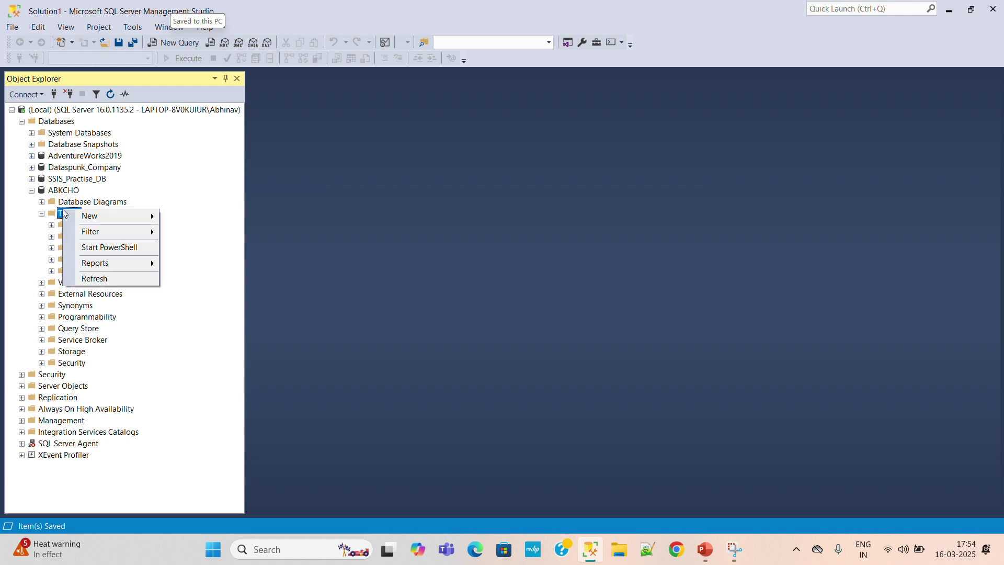
click(105, 277)
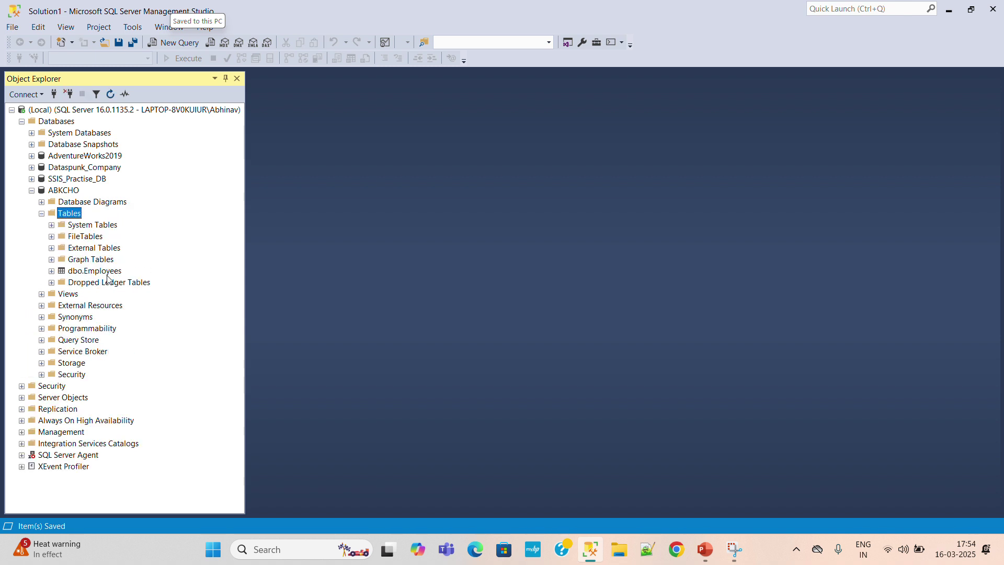
click(90, 276)
right_click(90, 276)
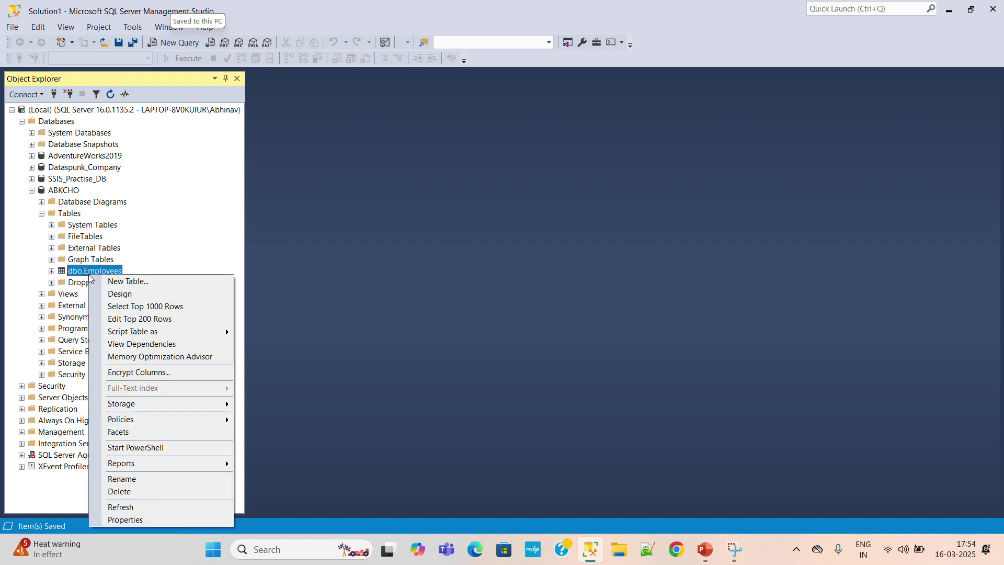
click(100, 294)
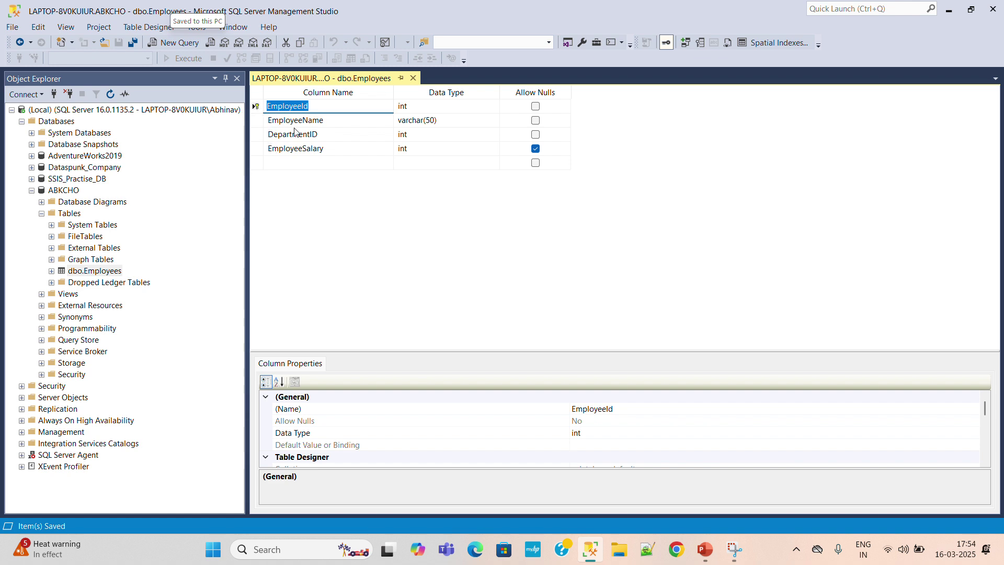
Set the data type of the DepartmentID column to varchar(10).
click(411, 135)
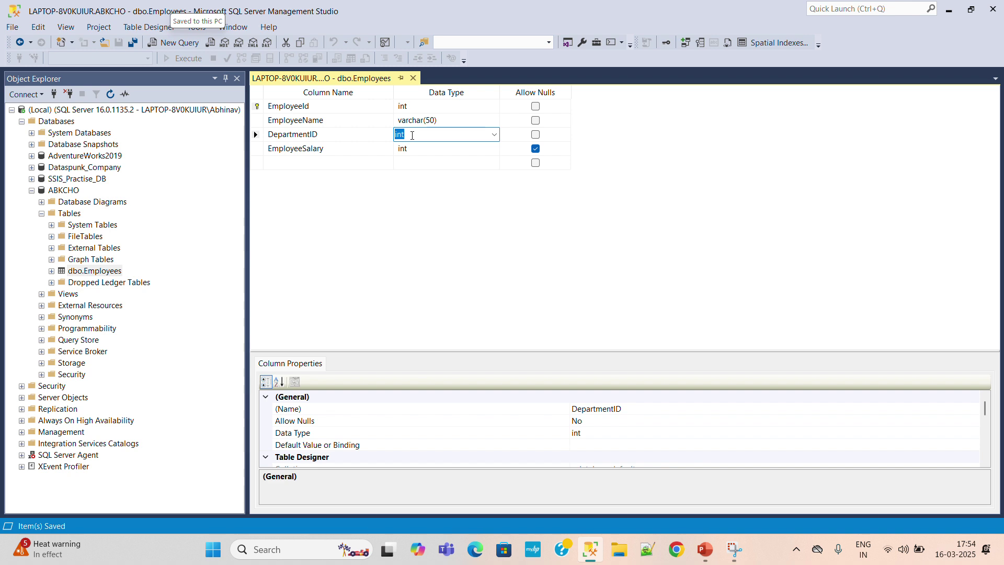
text(varchare)
key(BackSpace)
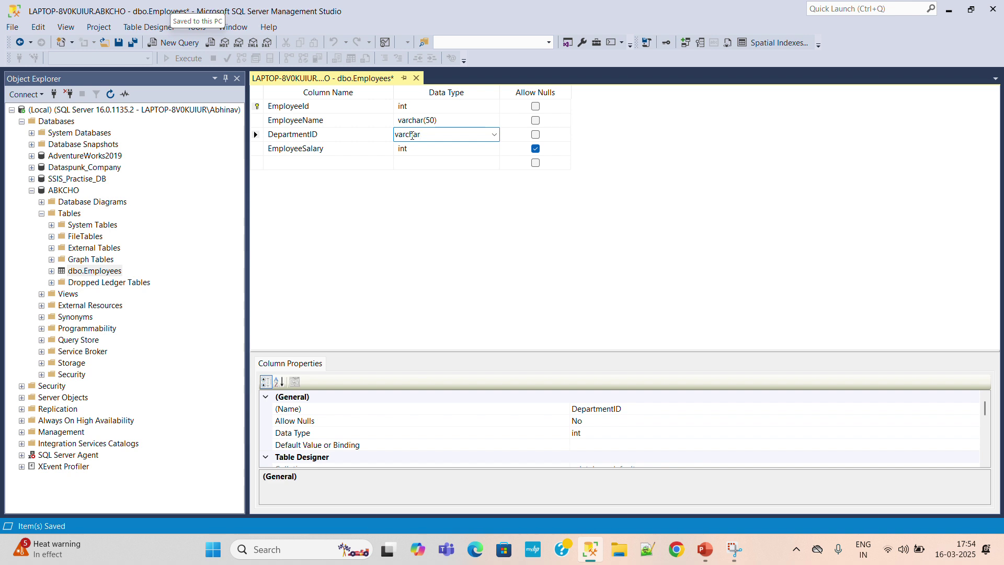
text((10)
Try to save the changed design of the Employees table and dismiss the save dialog.
click(354, 80)
right_click(355, 80)
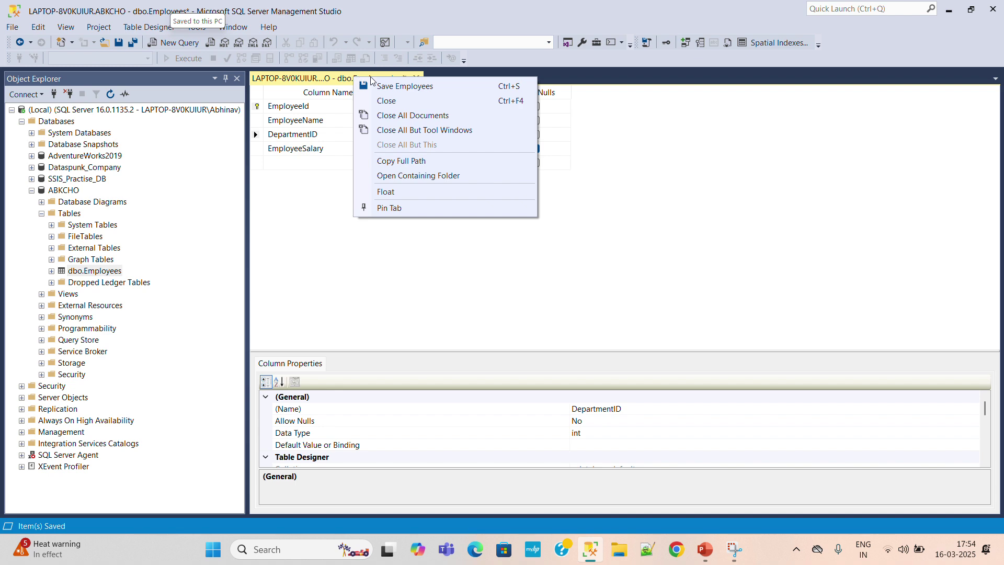
click(409, 89)
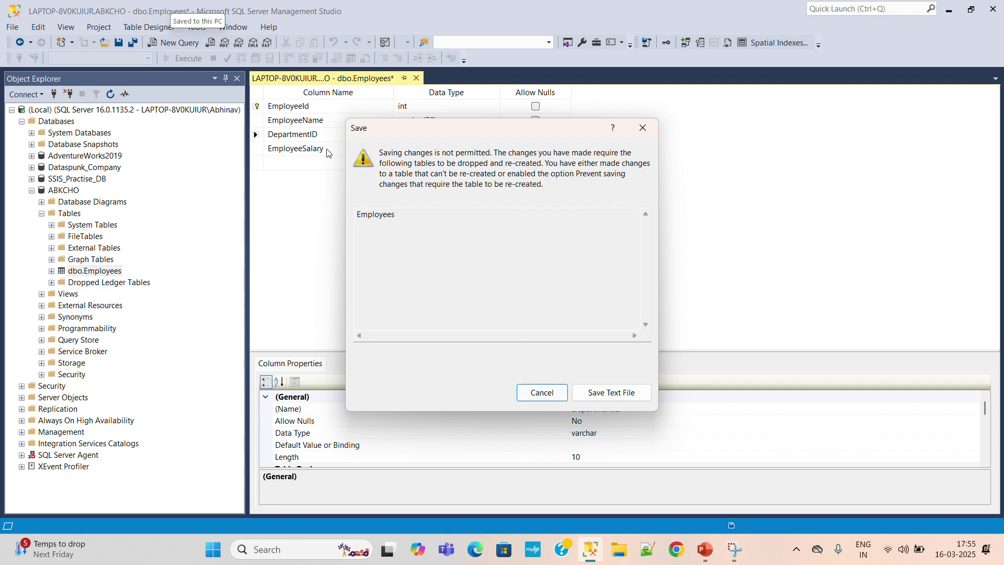
click(540, 400)
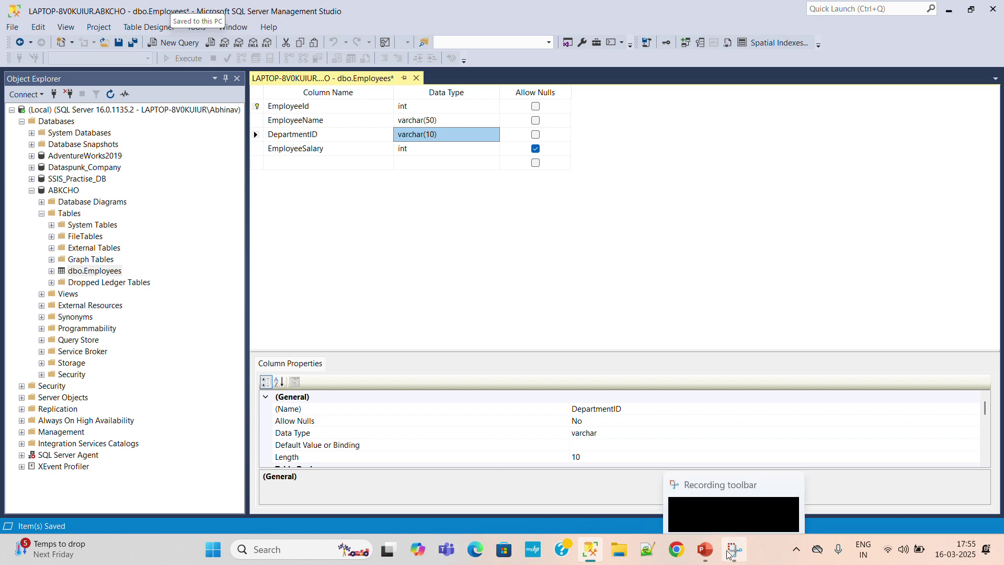
Switch to the PowerPoint presentation and show slide 2 on why the saving error happens.
click(706, 558)
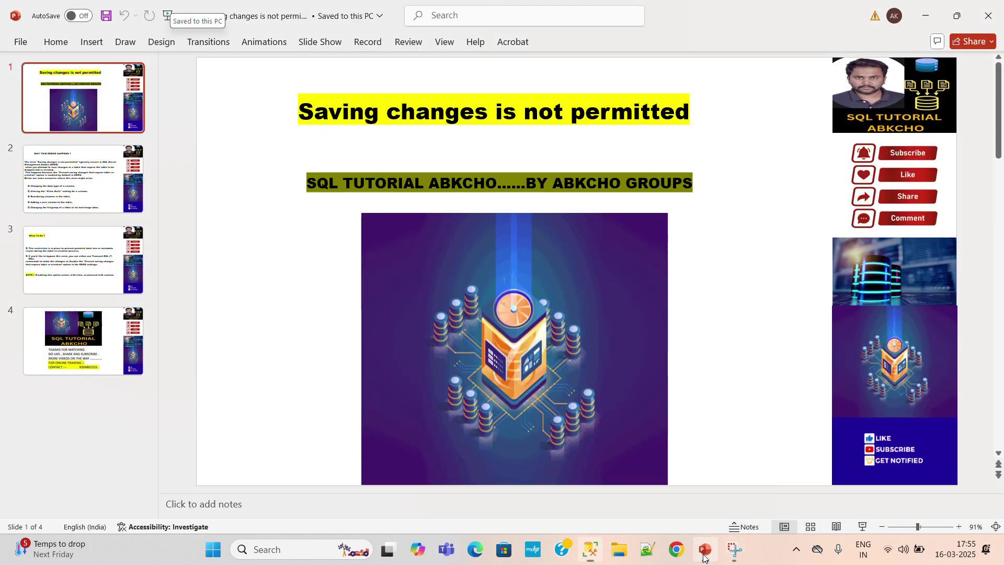
click(59, 181)
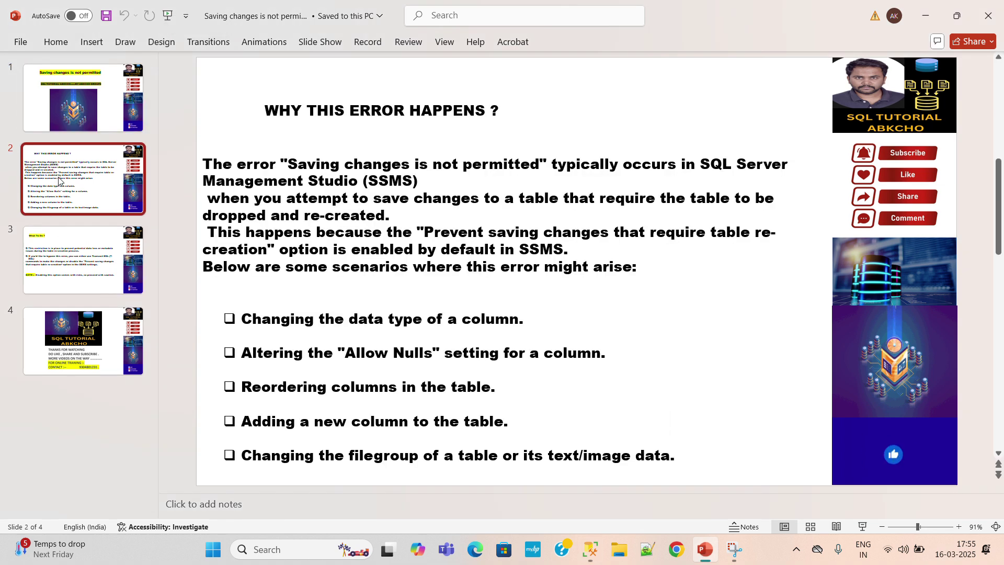